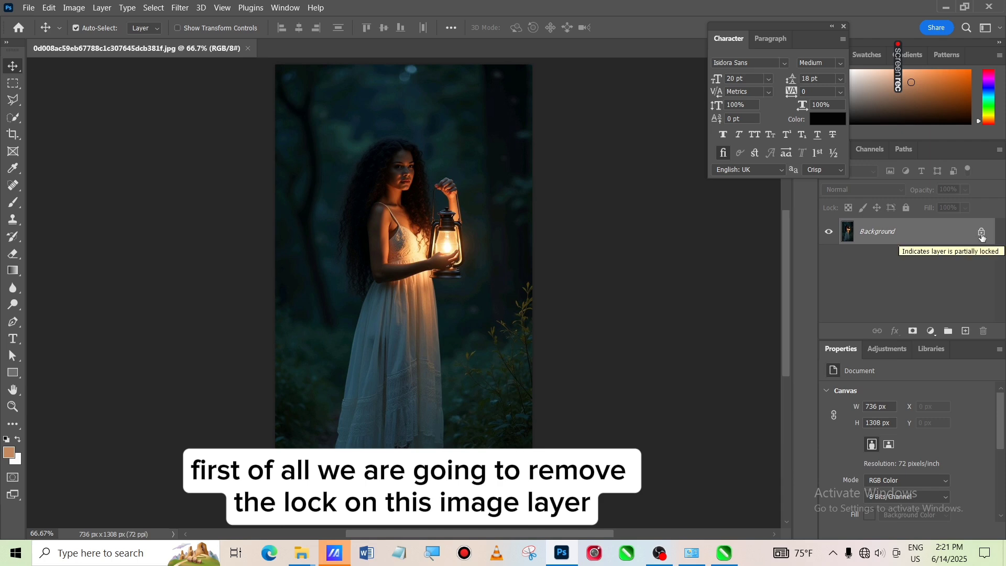
Unlock the Background layer and darken the whole photo with a Brightness/Contrast adjustment layer at brightness -102
{"action": "left_click", "coordinate": [982, 234]}
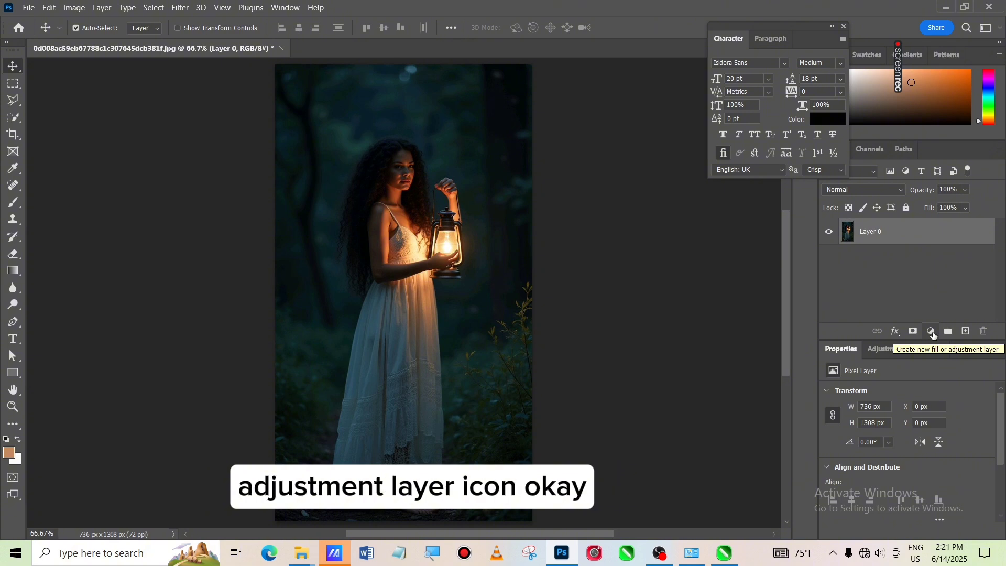
{"action": "left_click", "coordinate": [932, 332]}
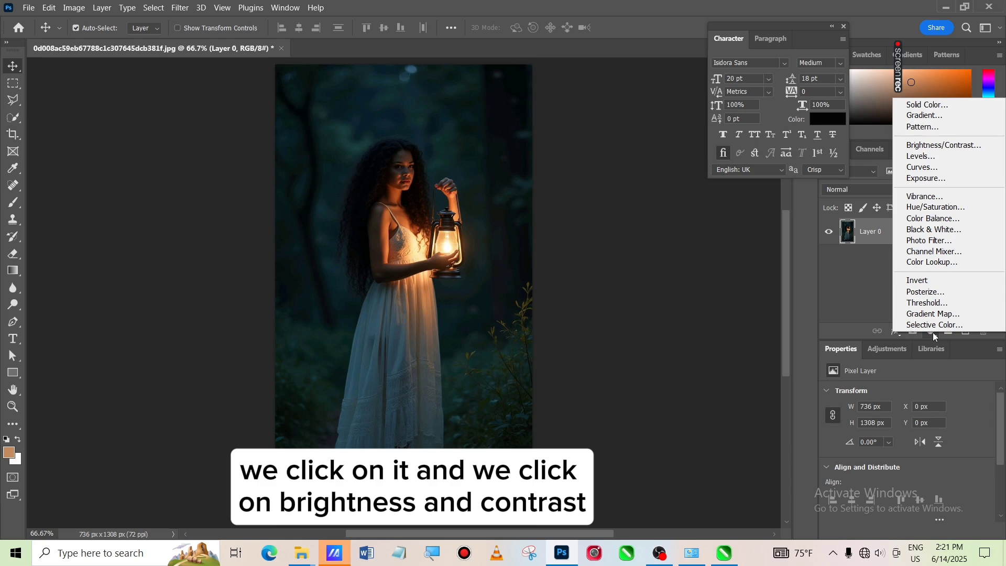
{"action": "left_click", "coordinate": [952, 151]}
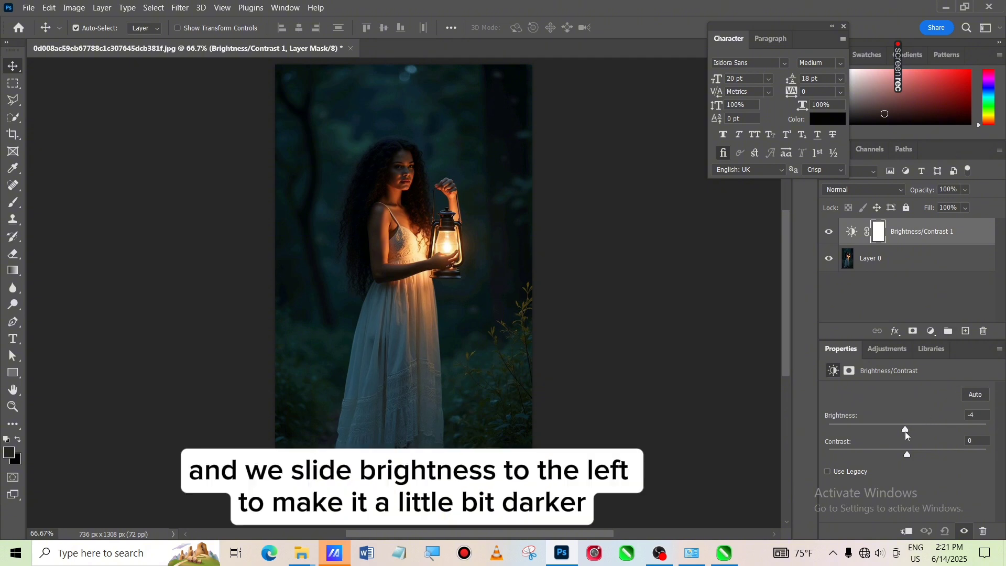
{"action": "left_click_drag", "start_coordinate": [905, 433], "coordinate": [856, 431]}
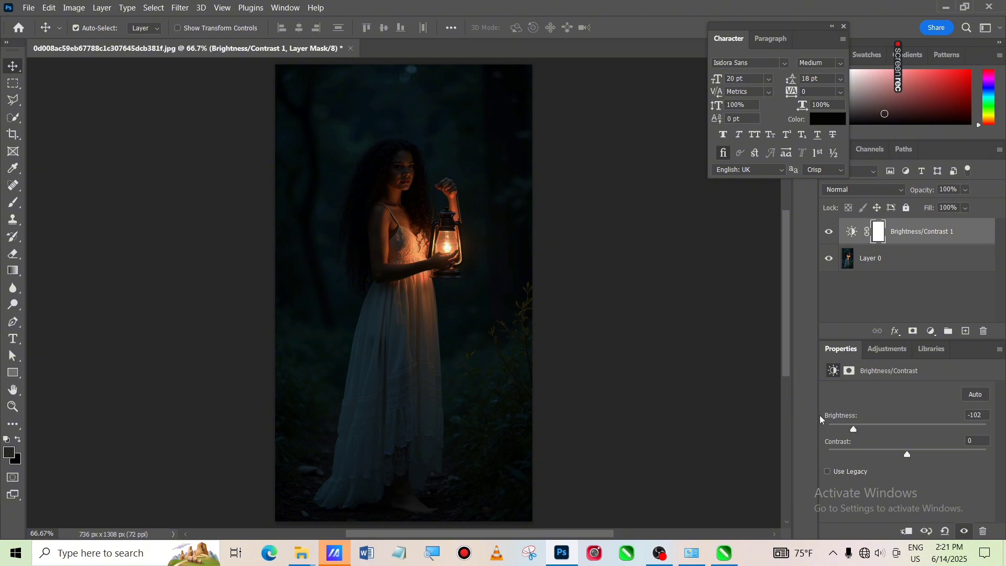
{"action": "left_click", "coordinate": [679, 399]}
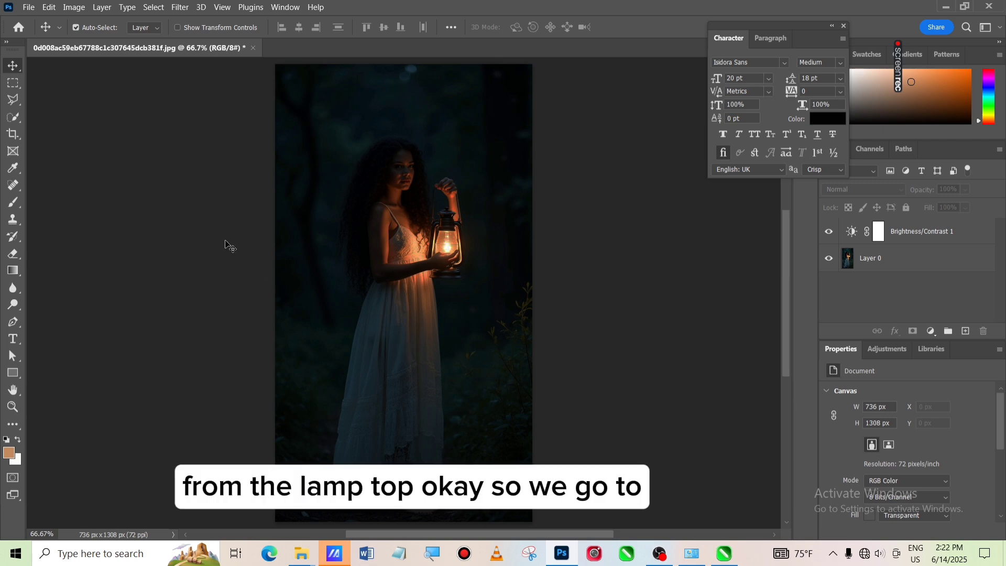
Draw a closed Polygonal Lasso selection around the woman's face, chest and raised hand, including the lantern
{"action": "left_click", "coordinate": [15, 103]}
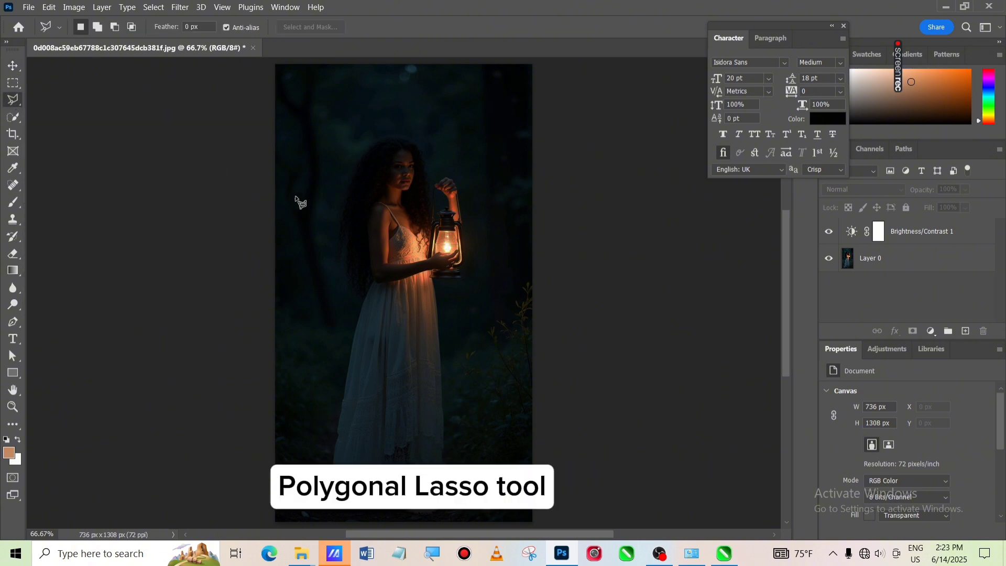
{"action": "left_click", "coordinate": [431, 280]}
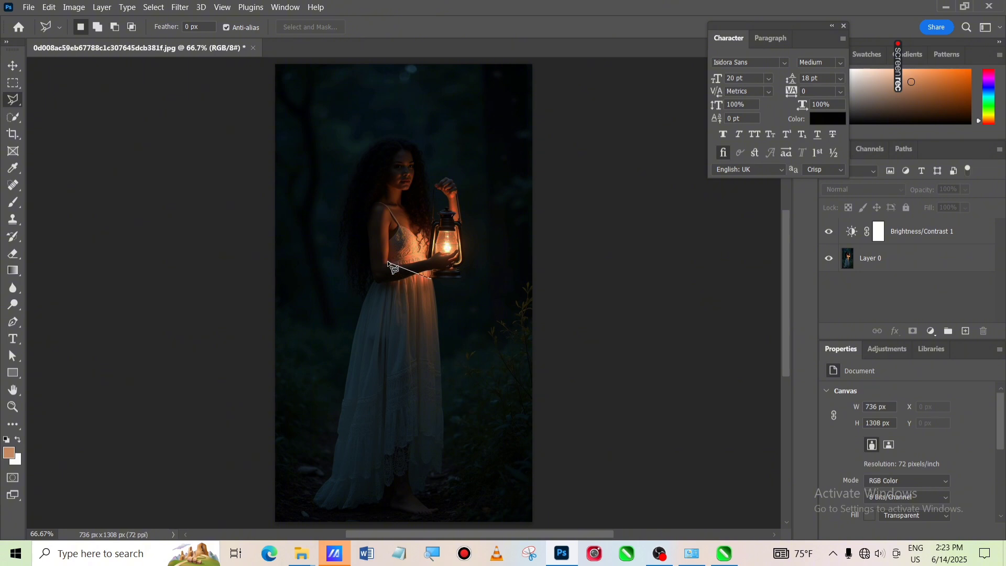
{"action": "left_click", "coordinate": [385, 264]}
{"action": "left_click", "coordinate": [377, 194]}
{"action": "left_click", "coordinate": [401, 145]}
{"action": "left_click", "coordinate": [454, 180]}
{"action": "left_click", "coordinate": [465, 231]}
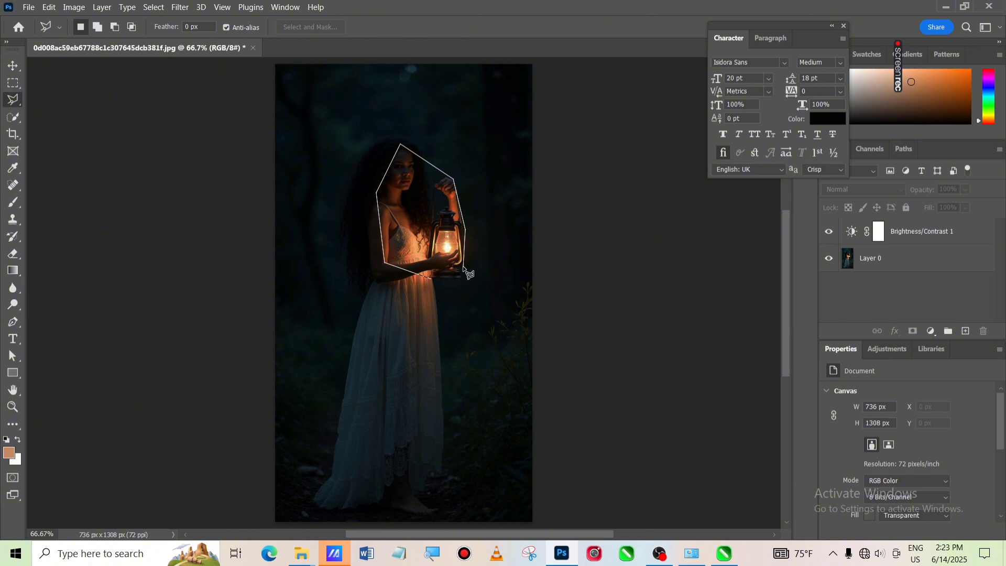
{"action": "left_click", "coordinate": [463, 268]}
{"action": "left_click", "coordinate": [432, 280]}
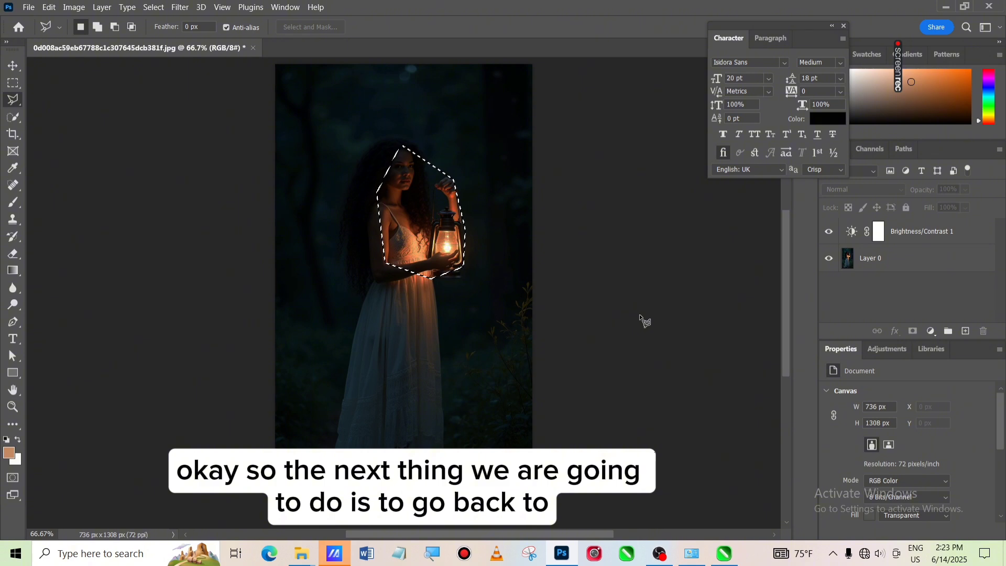
Add a second Brightness/Contrast adjustment layer limited to the selected area and set its brightness to 150
{"action": "left_click", "coordinate": [13, 66]}
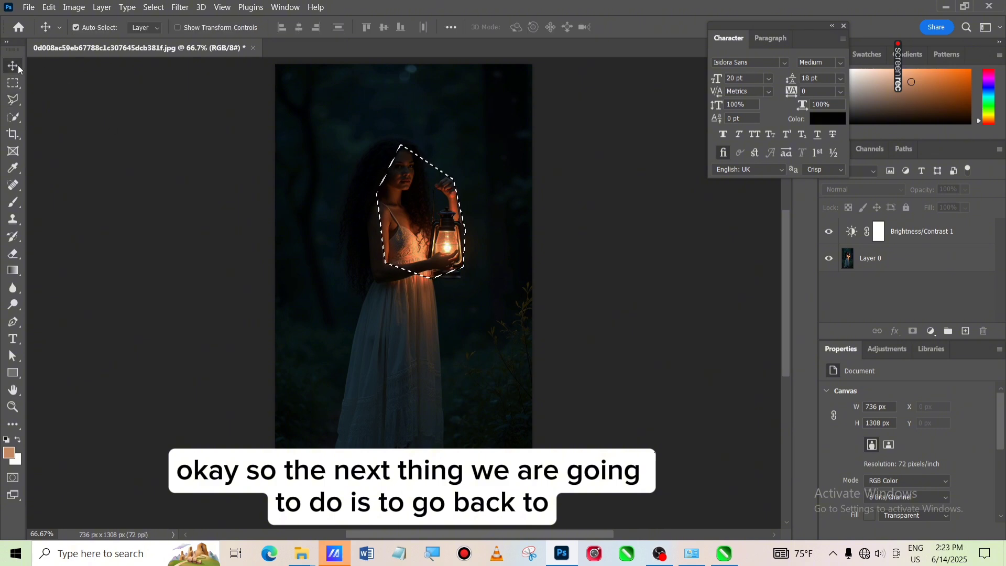
{"action": "left_click", "coordinate": [935, 333]}
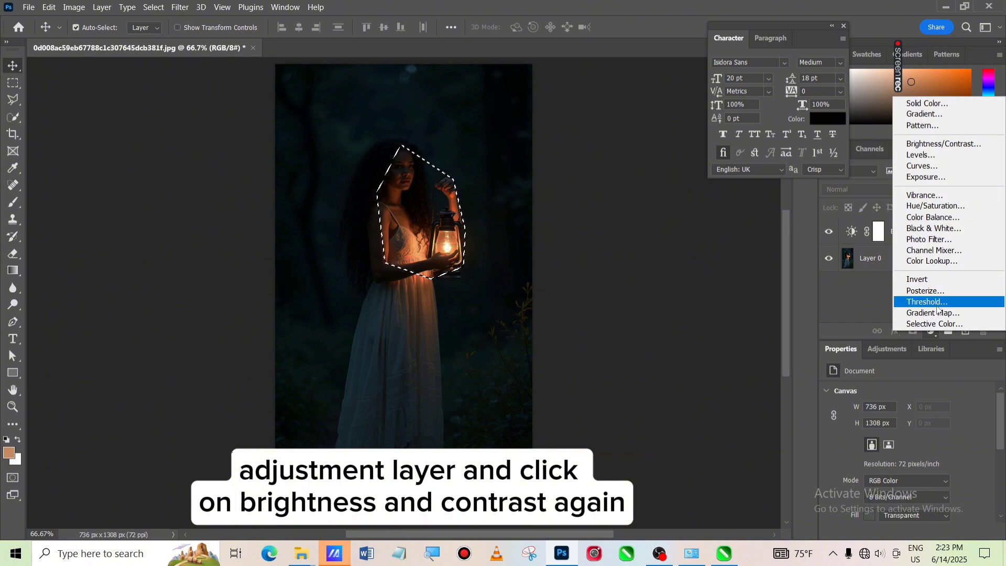
{"action": "left_click", "coordinate": [941, 145]}
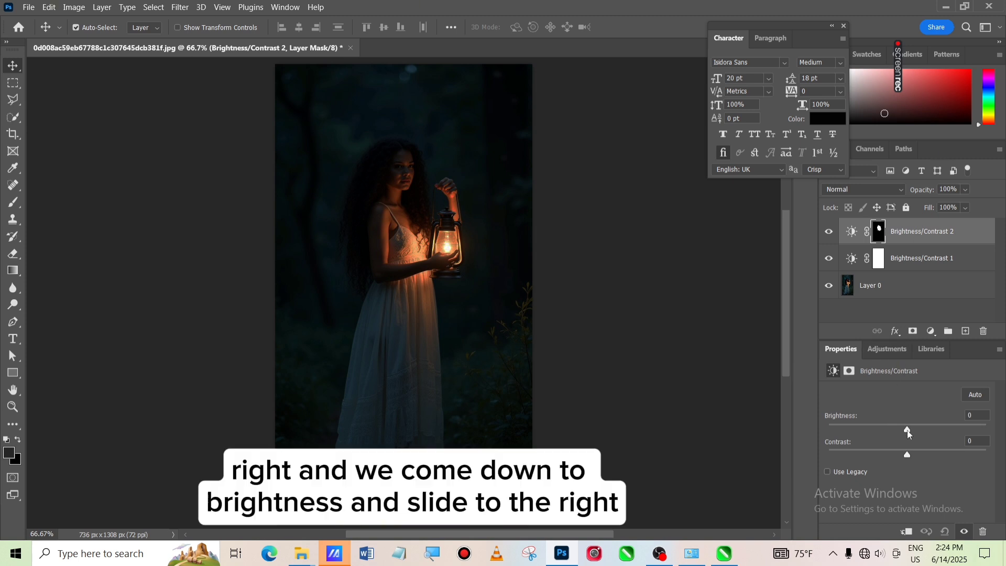
{"action": "left_click_drag", "start_coordinate": [908, 430], "coordinate": [1003, 423]}
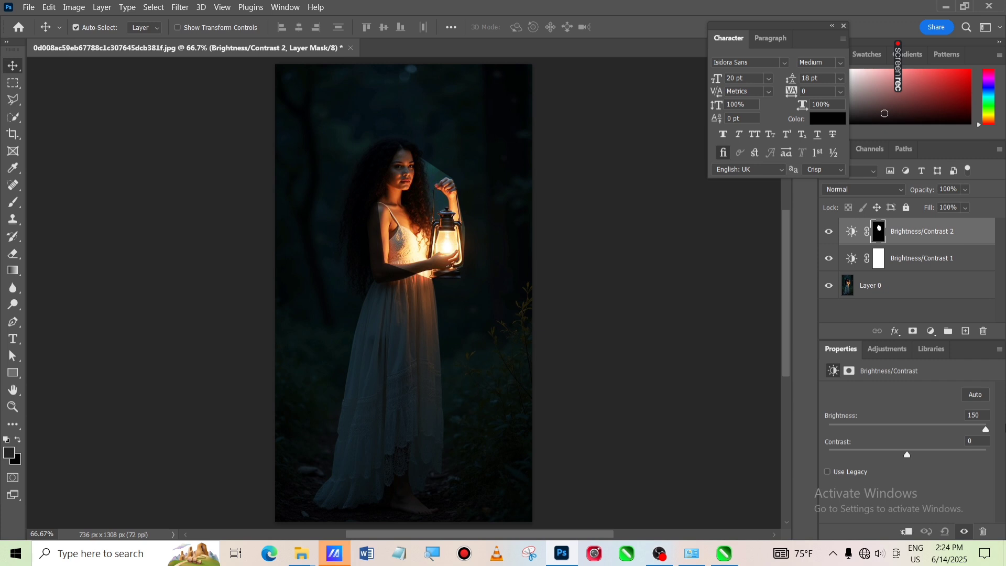
{"action": "left_click", "coordinate": [660, 430]}
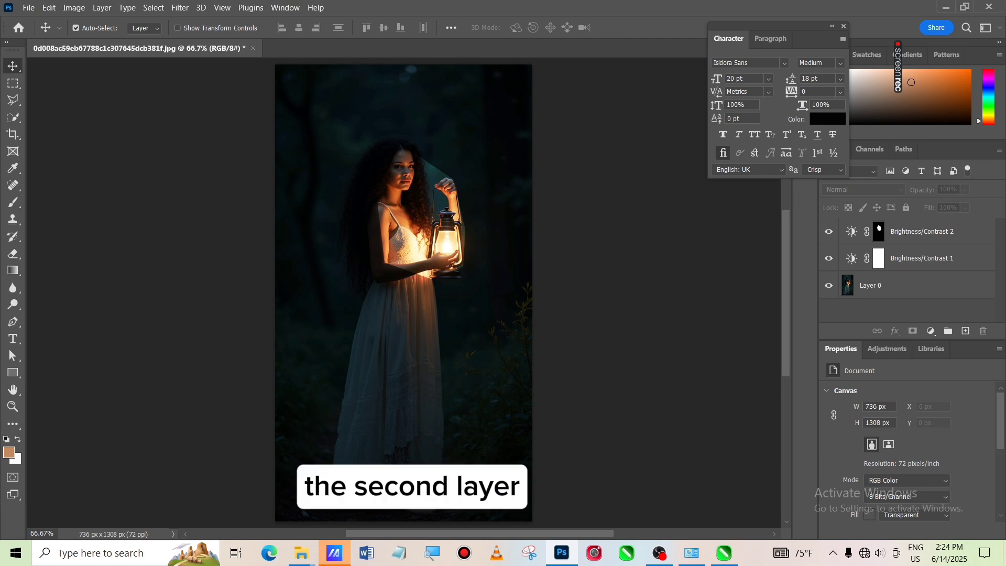
Soften the edges of the second Brightness/Contrast layer's mask with a feather of about 26.7 px
{"action": "left_click", "coordinate": [431, 555]}
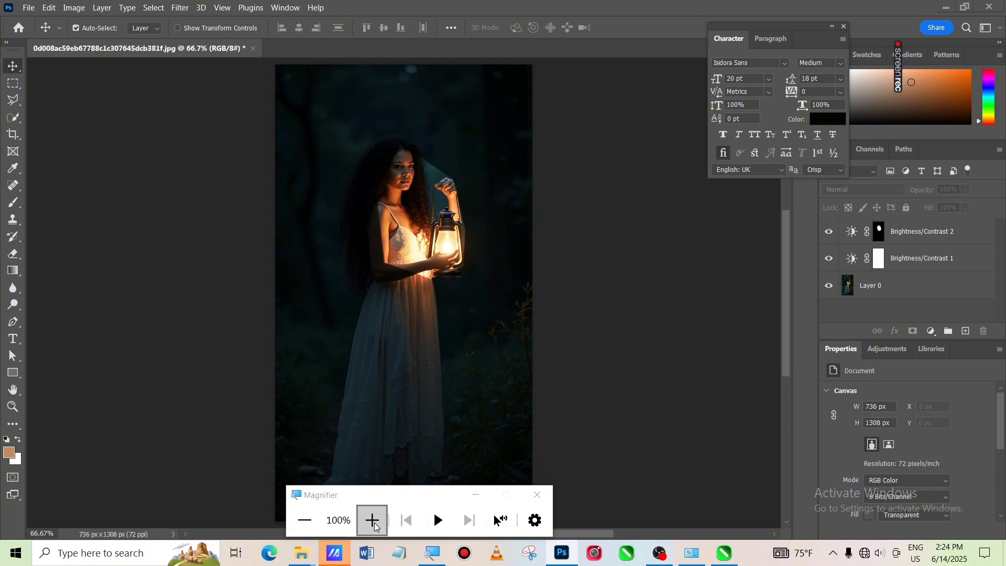
{"action": "left_click", "coordinate": [373, 521]}
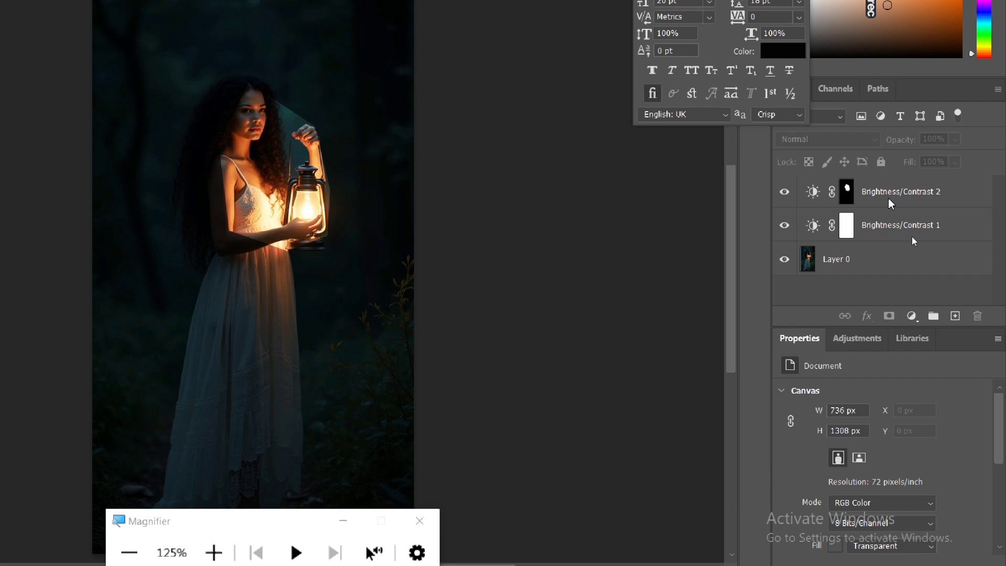
{"action": "left_click", "coordinate": [811, 193]}
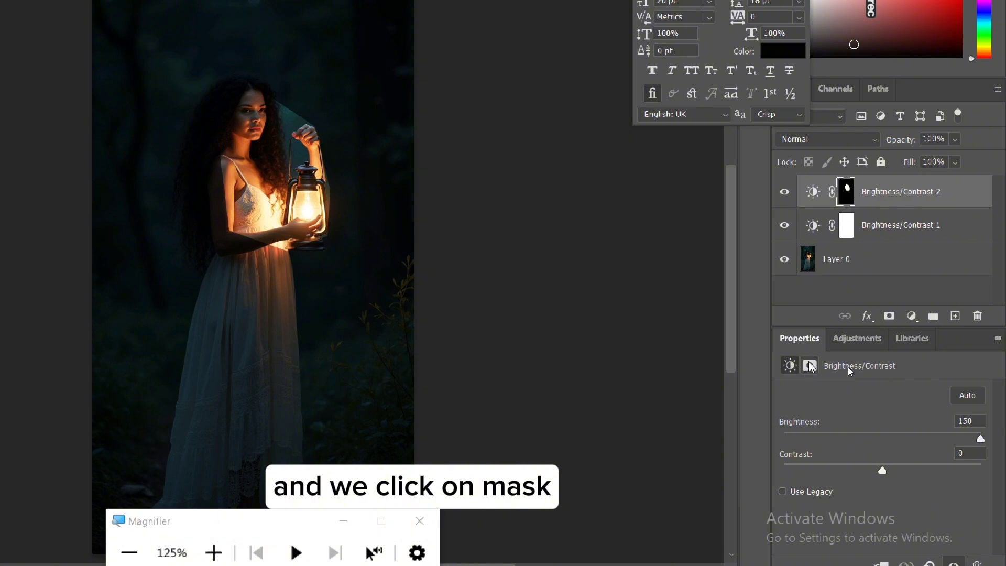
{"action": "left_click", "coordinate": [811, 366]}
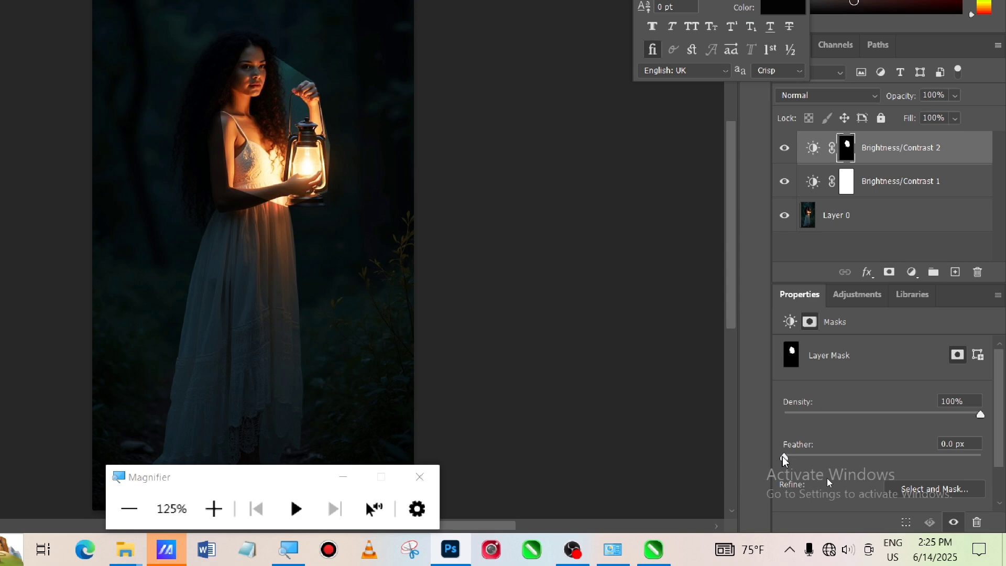
{"action": "left_click_drag", "start_coordinate": [785, 460], "coordinate": [915, 451]}
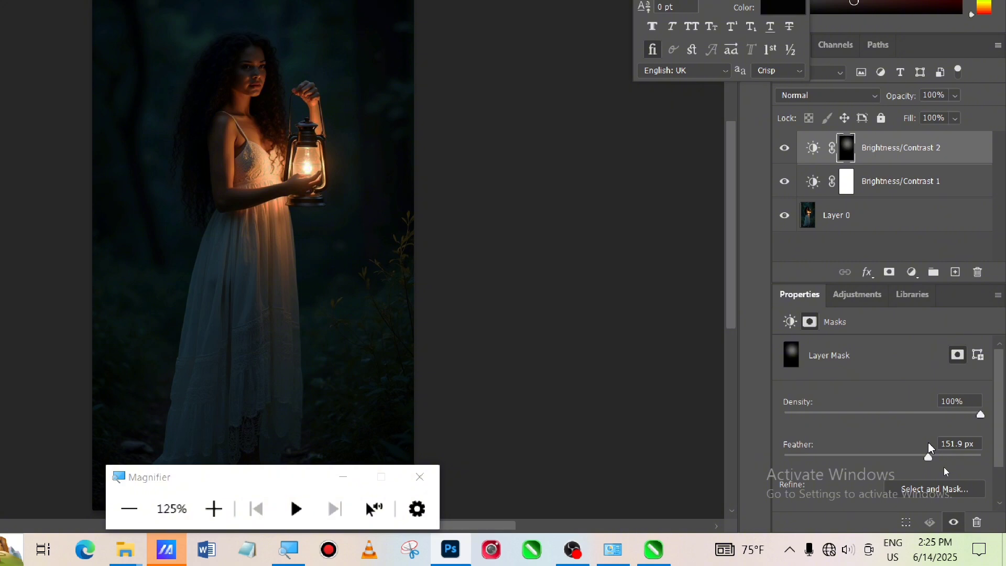
{"action": "left_click_drag", "start_coordinate": [926, 450], "coordinate": [885, 455]}
{"action": "left_click_drag", "start_coordinate": [883, 455], "coordinate": [876, 456]}
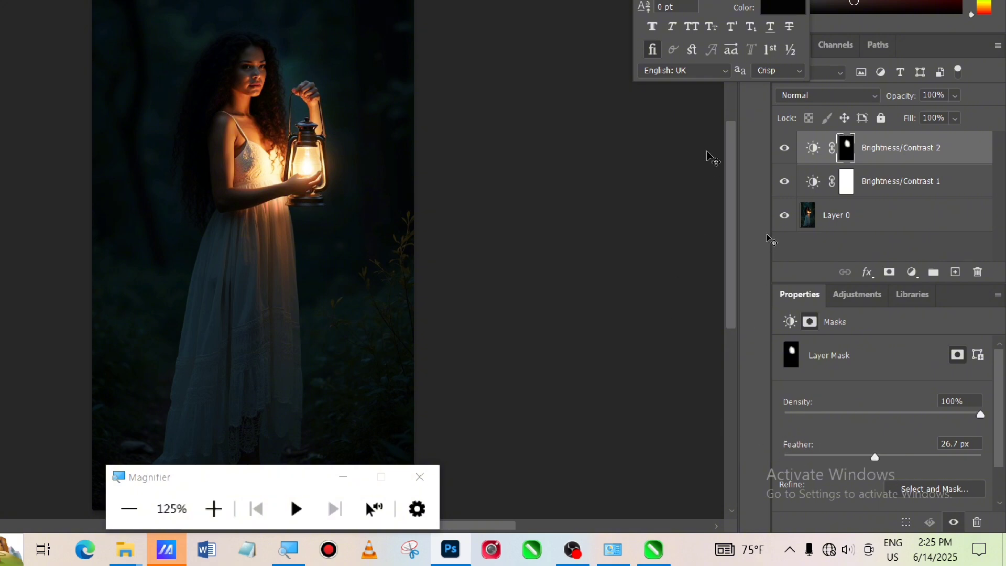
Toggle the second Brightness/Contrast layer's visibility to compare the image with and without the lantern glow
{"action": "left_click", "coordinate": [784, 149]}
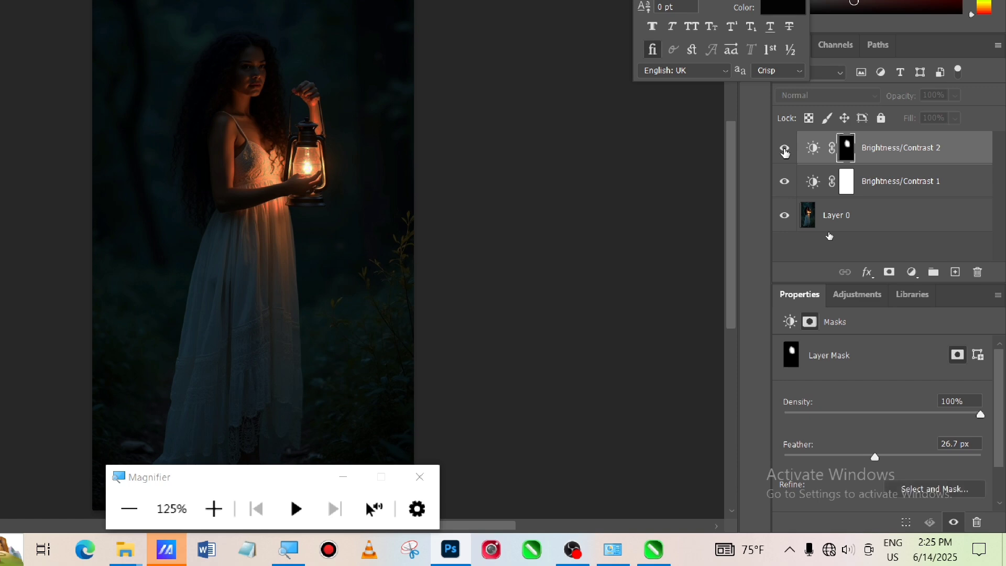
{"action": "left_click", "coordinate": [784, 151]}
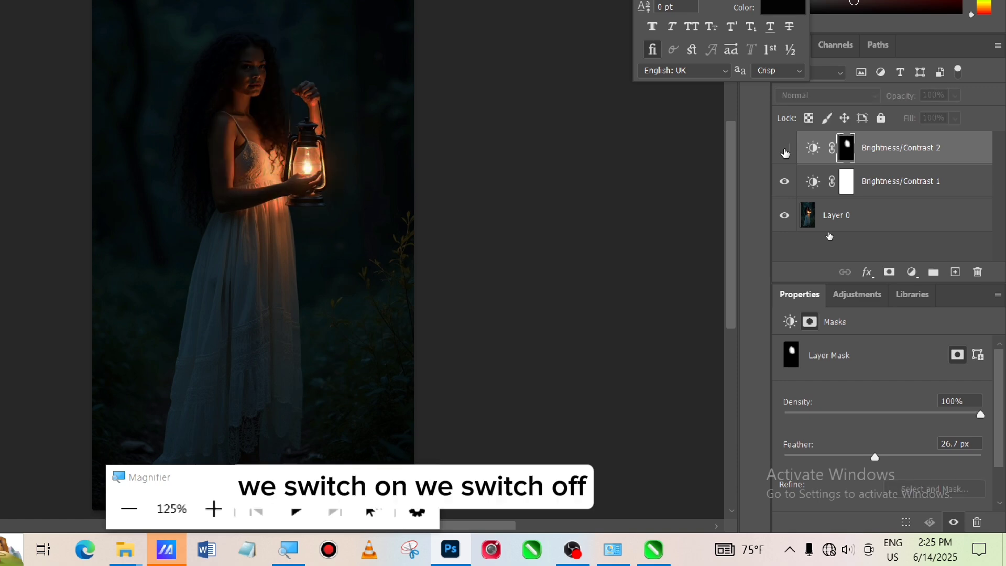
{"action": "left_click", "coordinate": [785, 150]}
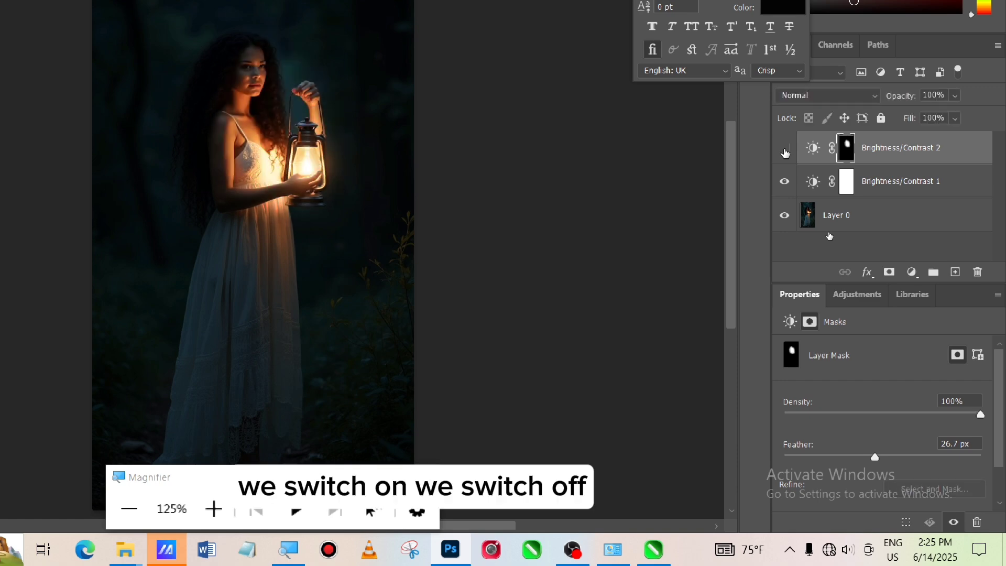
{"action": "left_click", "coordinate": [785, 150]}
{"action": "left_click", "coordinate": [784, 150]}
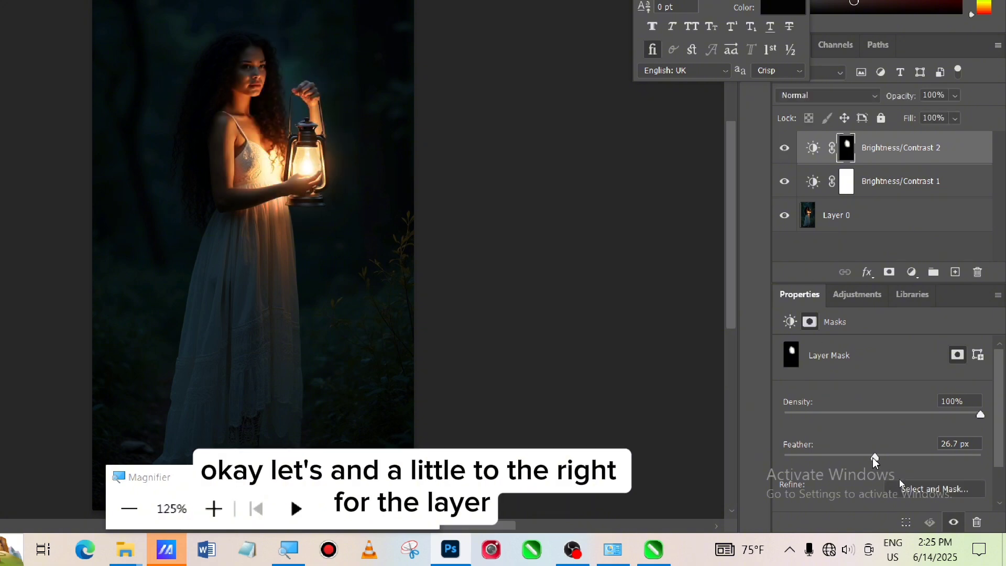
Increase the feather of the second Brightness/Contrast layer's mask to about 36.7 px
{"action": "left_click_drag", "start_coordinate": [874, 457], "coordinate": [883, 459]}
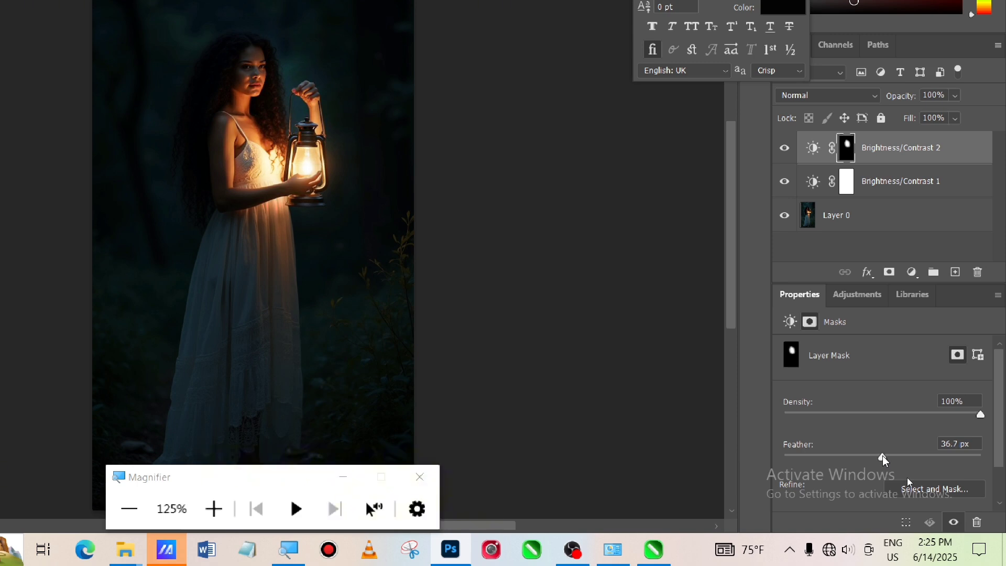
{"action": "left_click_drag", "start_coordinate": [883, 457], "coordinate": [884, 459]}
{"action": "left_click", "coordinate": [503, 298]}
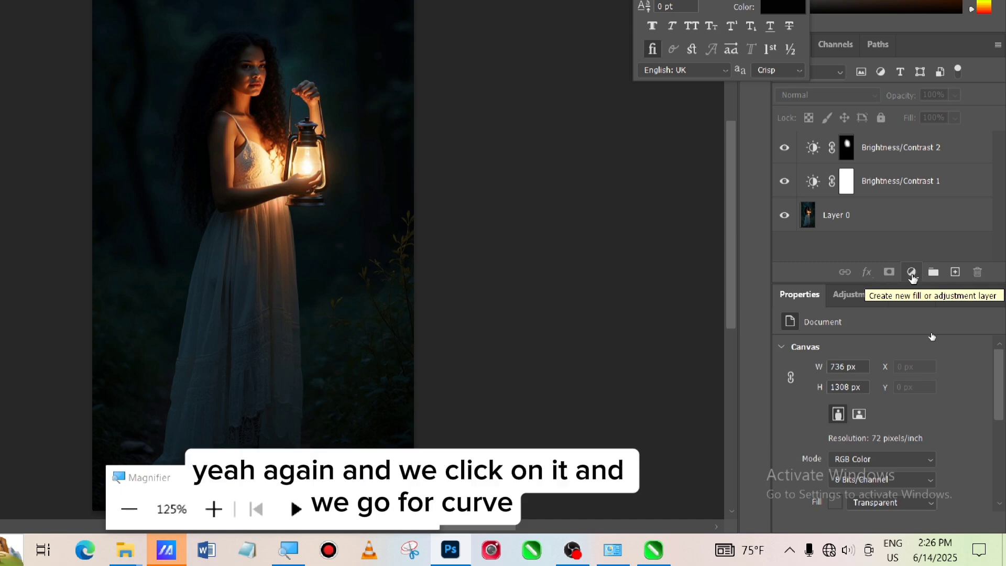
Add a Curves adjustment layer and raise the middle of the RGB curve slightly to brighten the image
{"action": "left_click", "coordinate": [911, 272]}
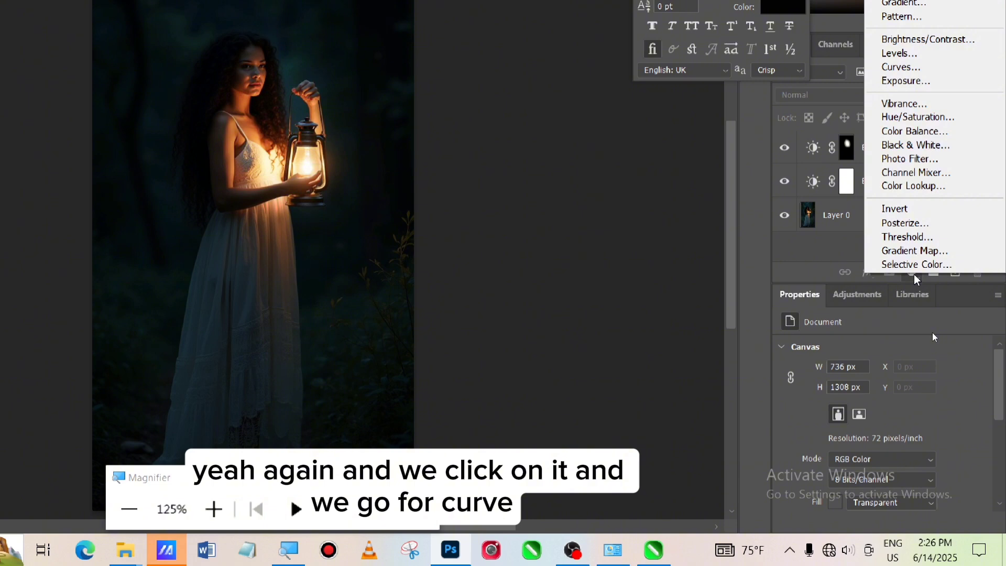
{"action": "left_click", "coordinate": [911, 67]}
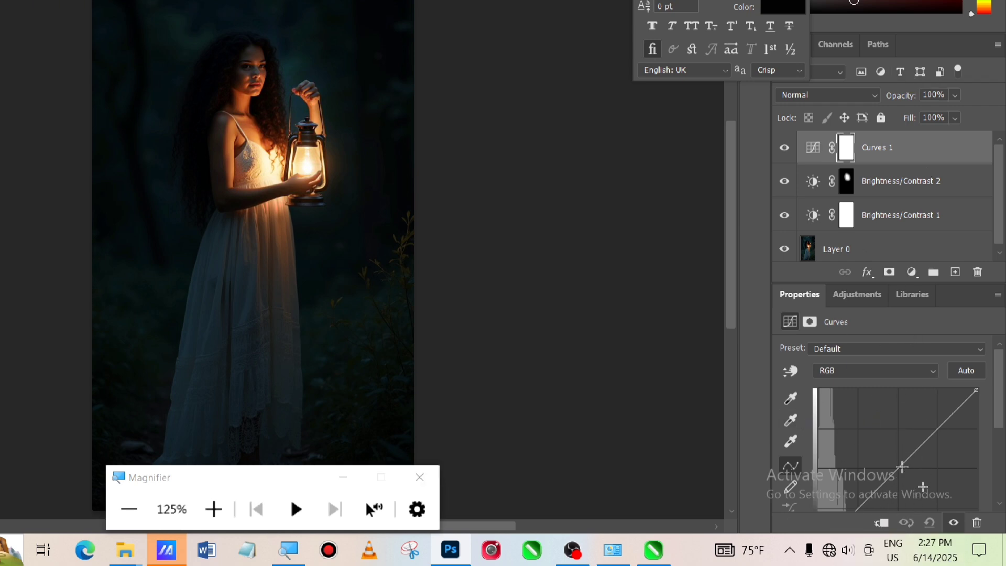
{"action": "left_click_drag", "start_coordinate": [902, 466], "coordinate": [889, 462]}
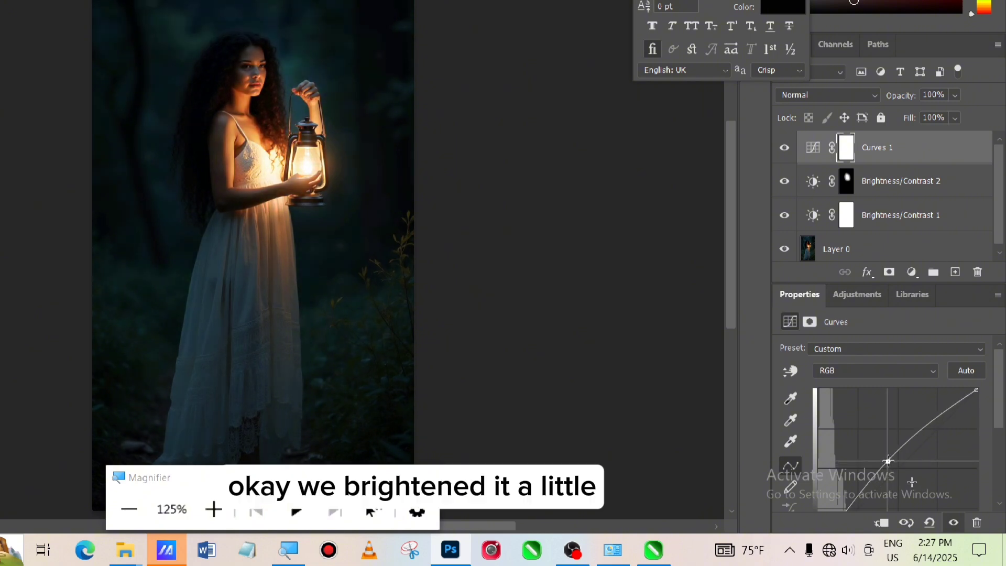
{"action": "left_click_drag", "start_coordinate": [912, 482], "coordinate": [919, 485]}
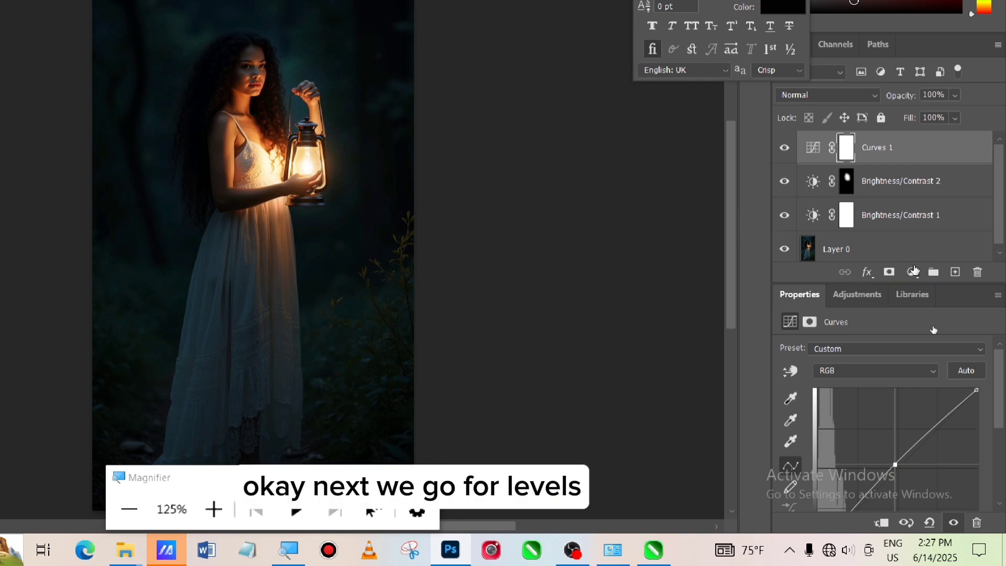
Add a Levels adjustment layer with the black input level at 2 and the white input level at 231
{"action": "left_click", "coordinate": [913, 273]}
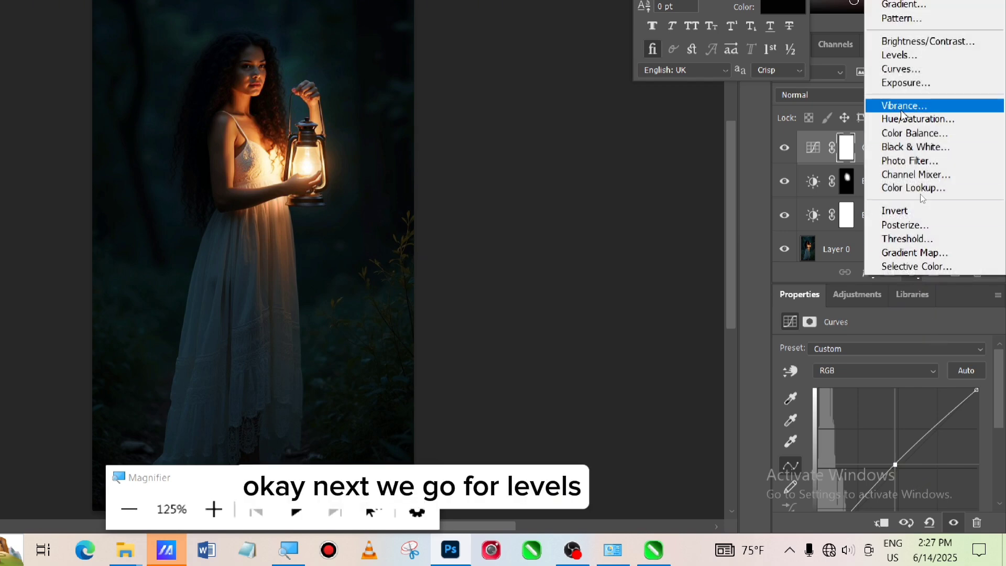
{"action": "left_click", "coordinate": [907, 56]}
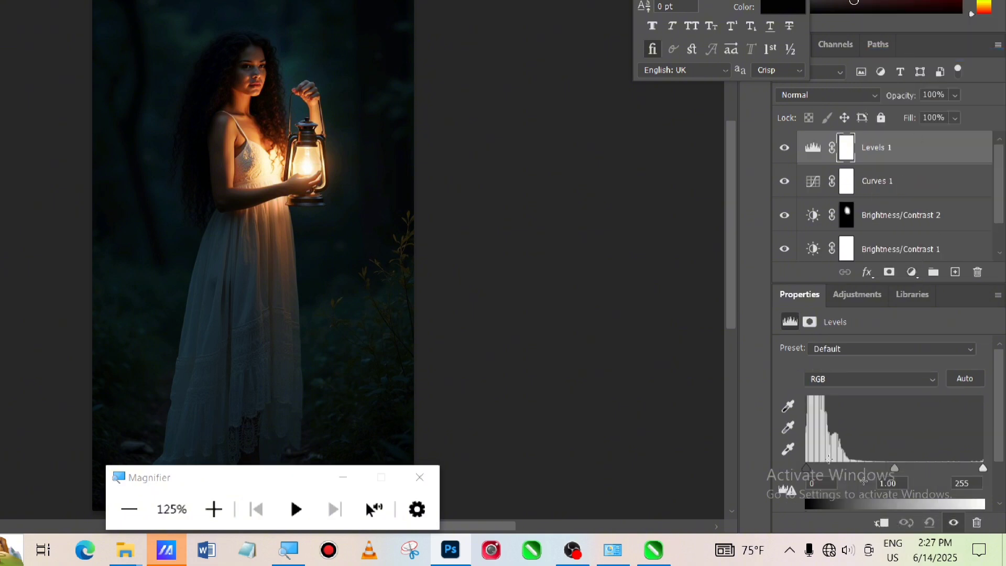
{"action": "left_click_drag", "start_coordinate": [806, 468], "coordinate": [809, 468]}
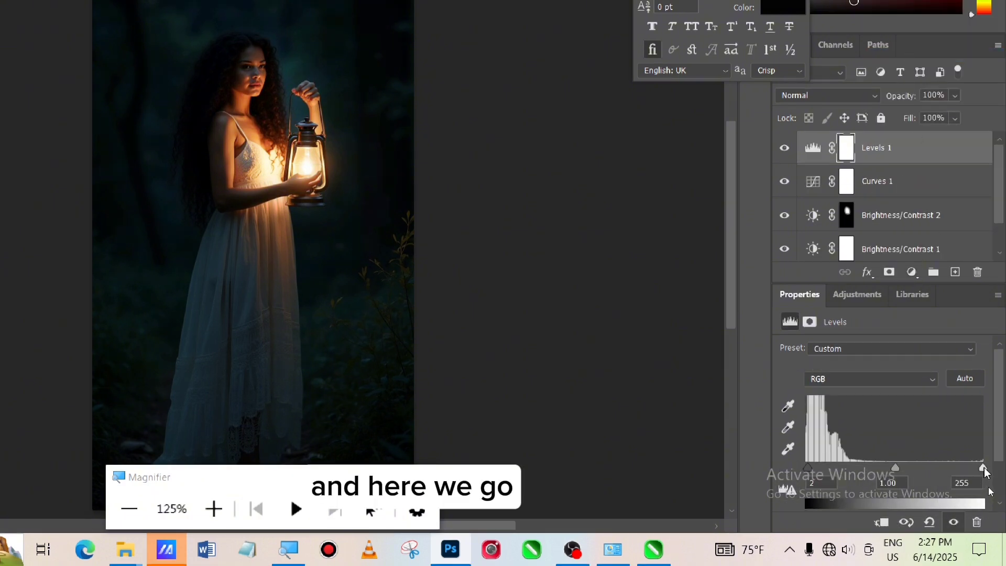
{"action": "mouse_move", "coordinate": [984, 470]}
{"action": "left_mouse_down"}
{"action": "mouse_move", "coordinate": [957, 475]}
{"action": "mouse_move", "coordinate": [977, 471]}
{"action": "mouse_move", "coordinate": [967, 473]}
{"action": "left_mouse_up"}
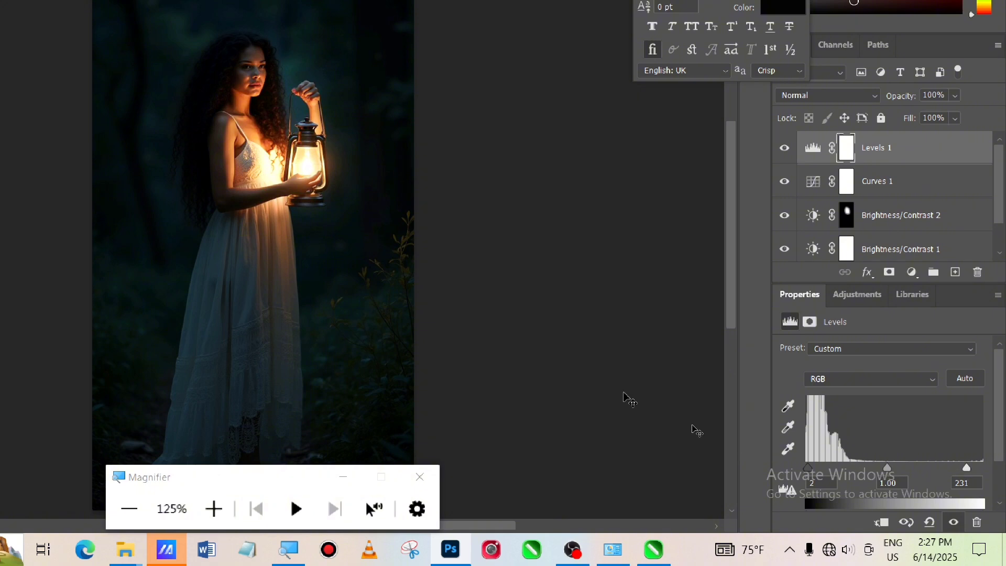
{"action": "left_click", "coordinate": [525, 347]}
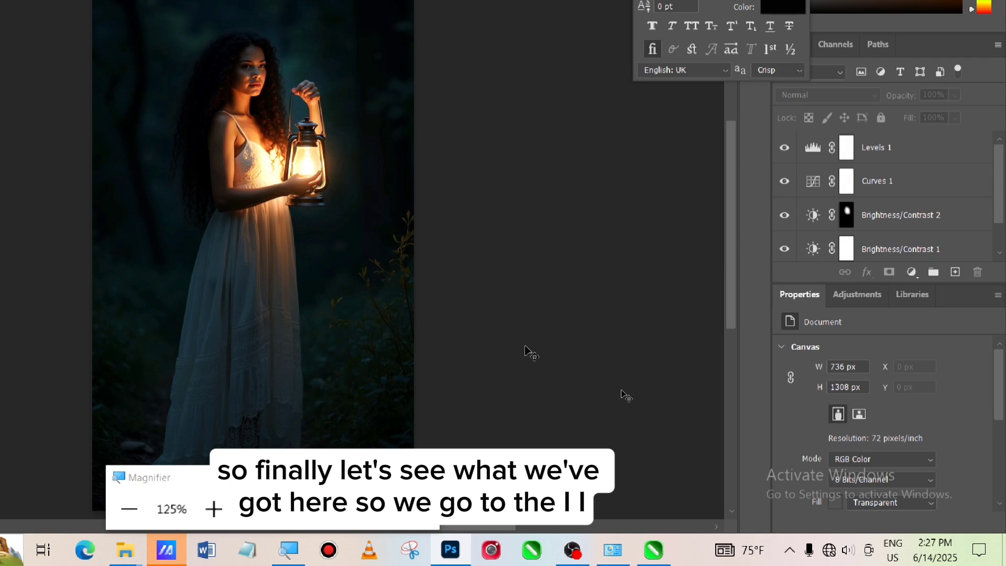
Switch the Brightness/Contrast 2 layer off and on repeatedly to review its effect on the finished image
{"action": "left_click", "coordinate": [785, 217]}
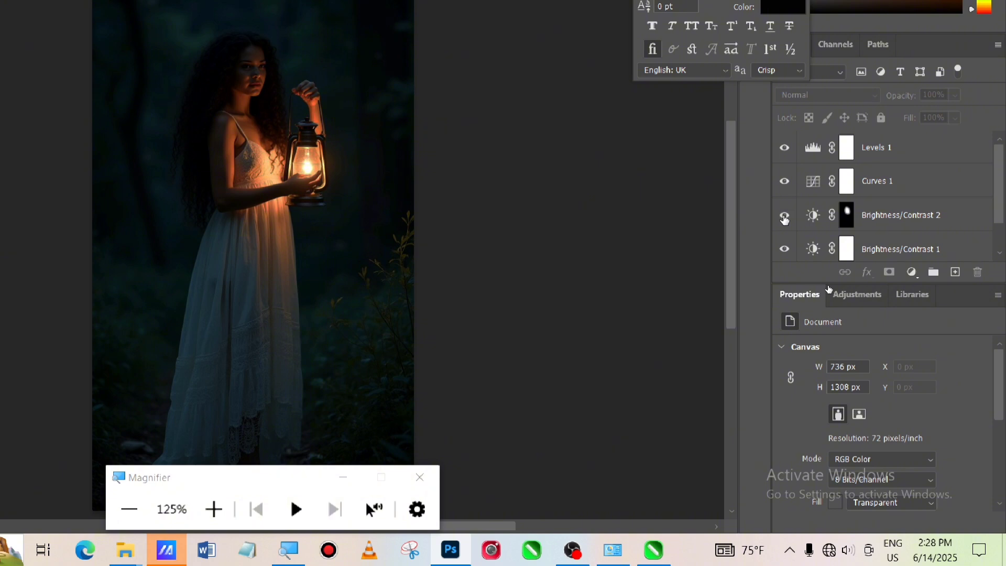
{"action": "left_click", "coordinate": [785, 218]}
{"action": "left_click", "coordinate": [785, 219]}
{"action": "left_click", "coordinate": [785, 218]}
{"action": "left_click", "coordinate": [785, 218]}
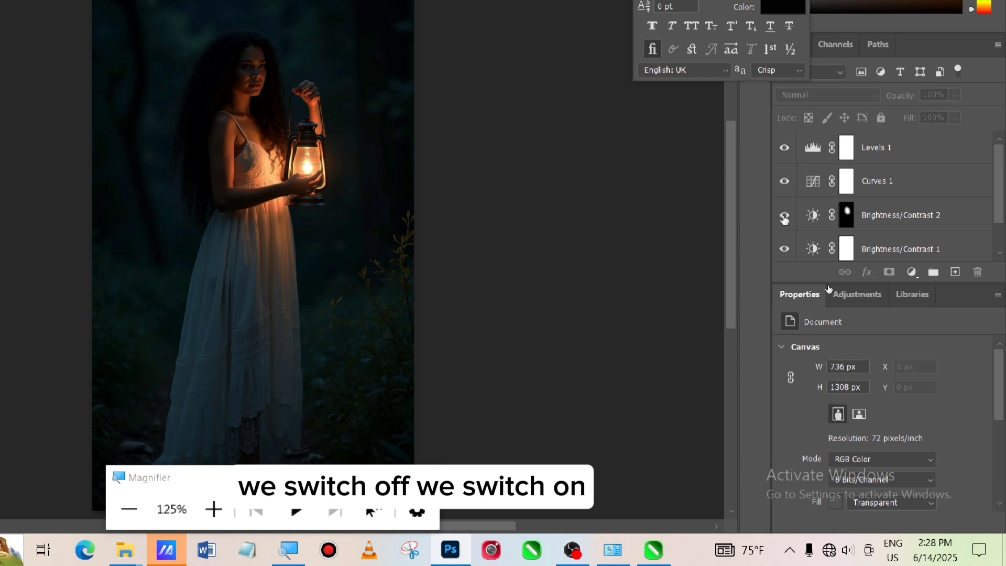
{"action": "left_click", "coordinate": [784, 218]}
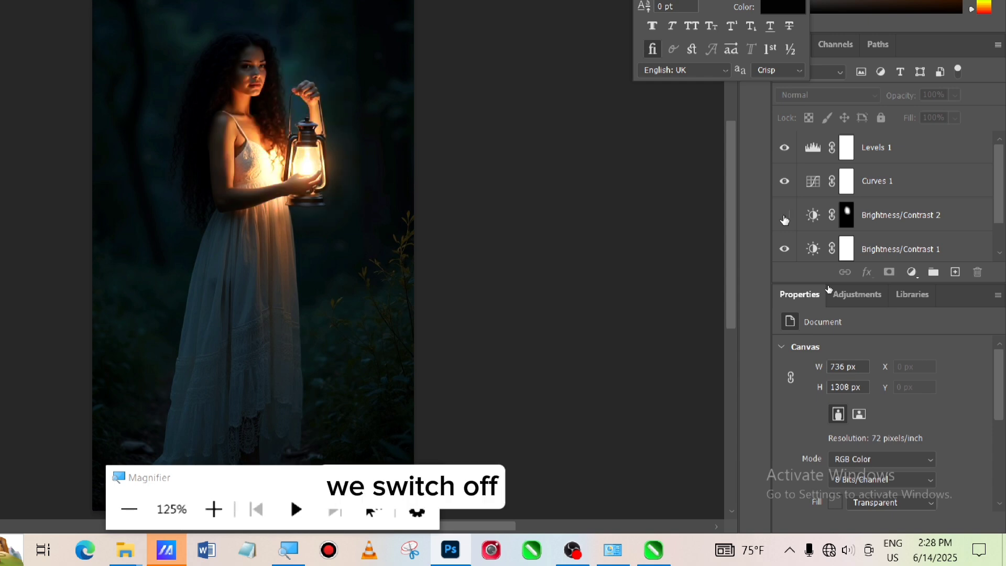